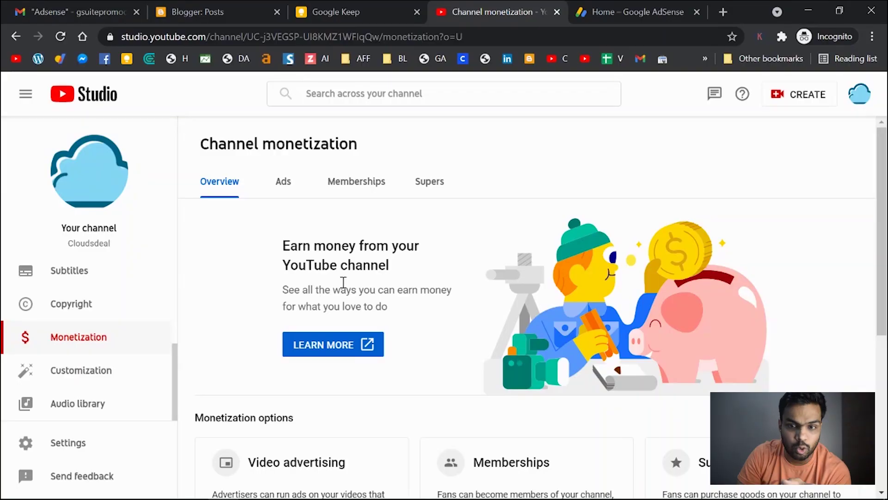
Read the Mar 13 AdSense email's mailing date and Verify your address instruction, then return to the list
click(77, 13)
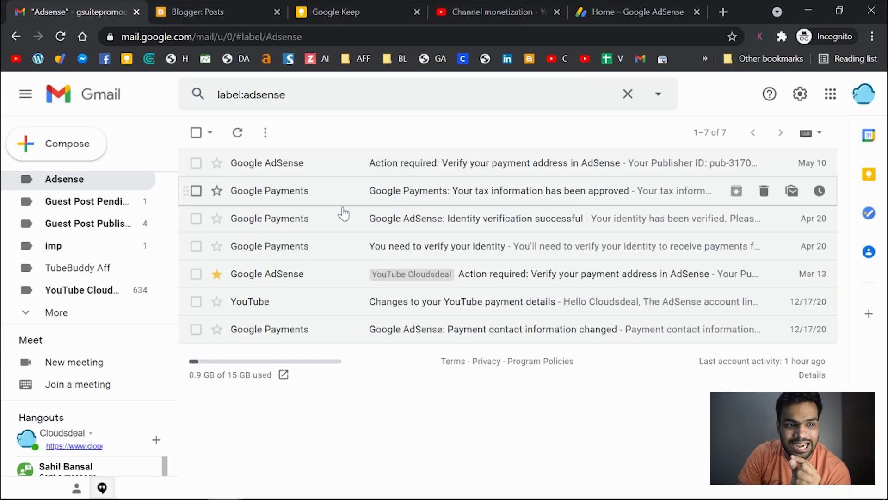
click(504, 288)
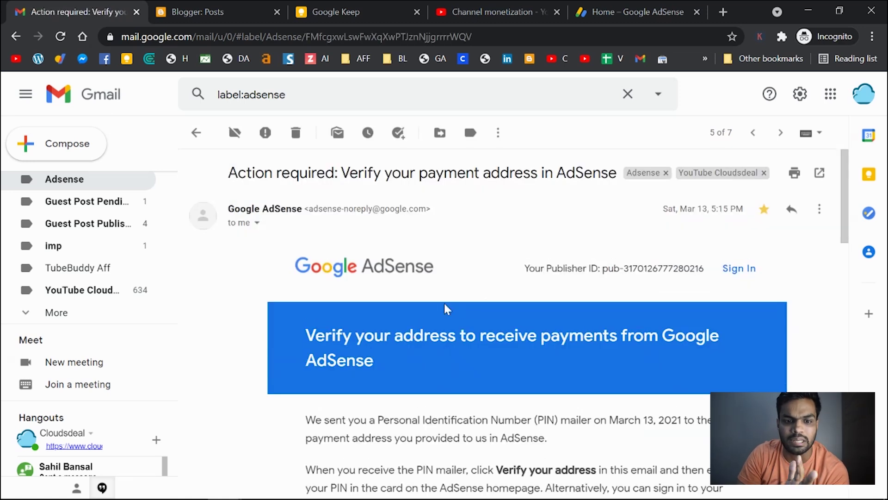
scroll(444, 304, down, 1)
drag(611, 350, 652, 352)
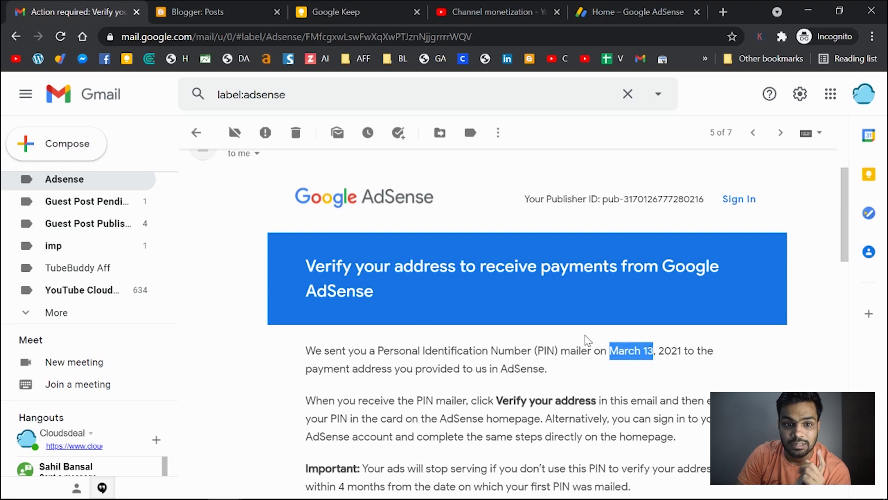
click(521, 402)
drag(521, 402, 599, 402)
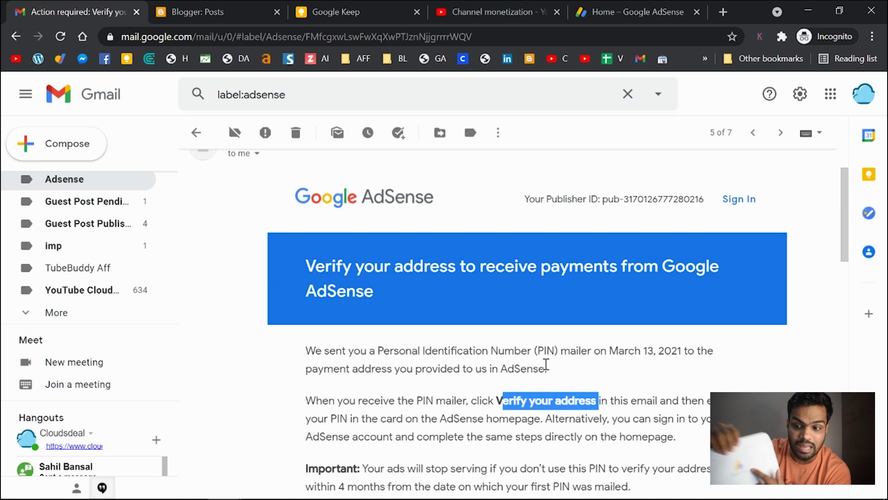
mouse_move(685, 498)
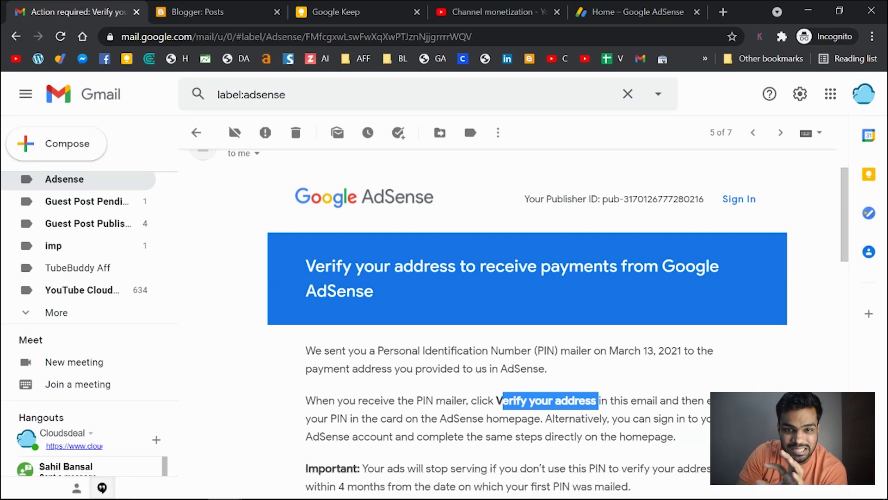
click(670, 348)
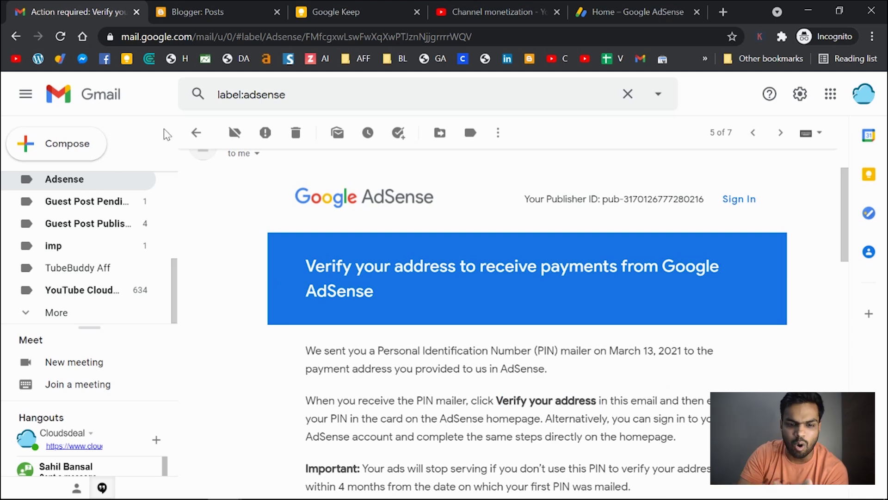
click(202, 139)
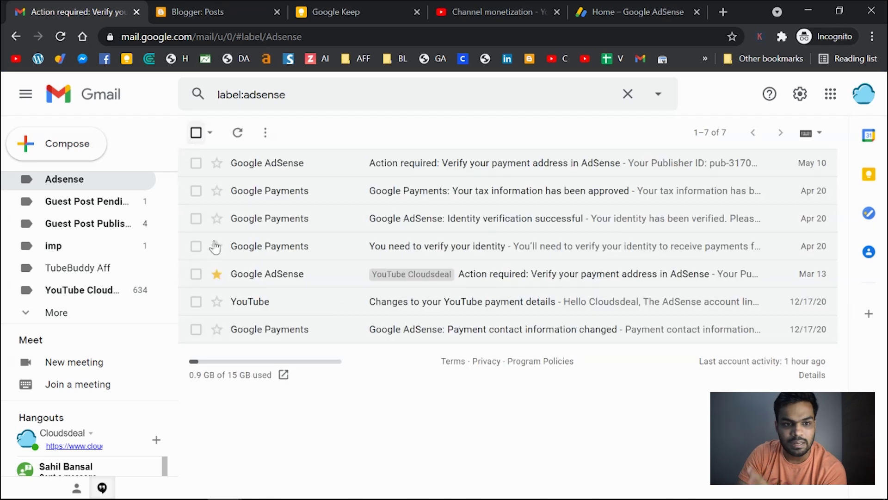
click(492, 227)
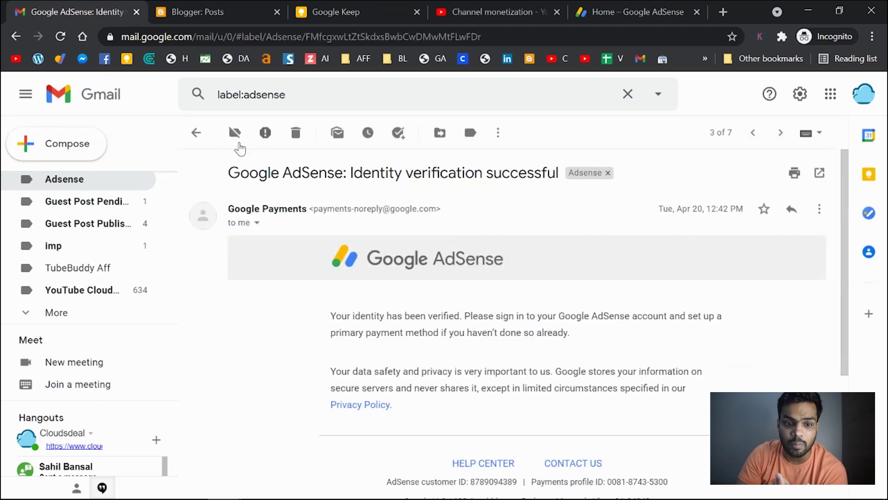
click(195, 134)
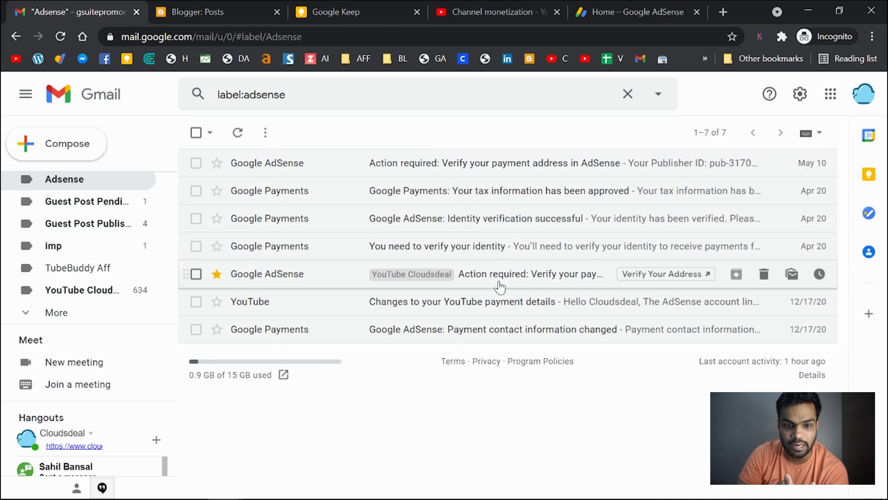
click(500, 245)
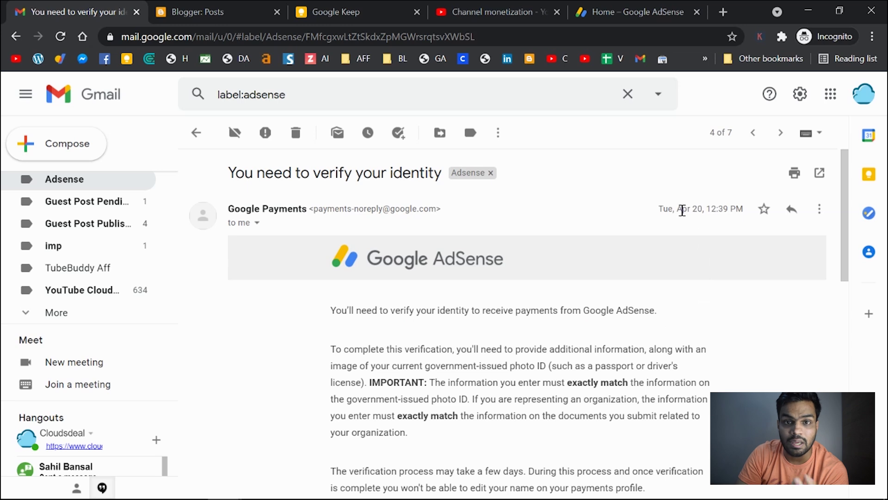
drag(677, 211, 702, 212)
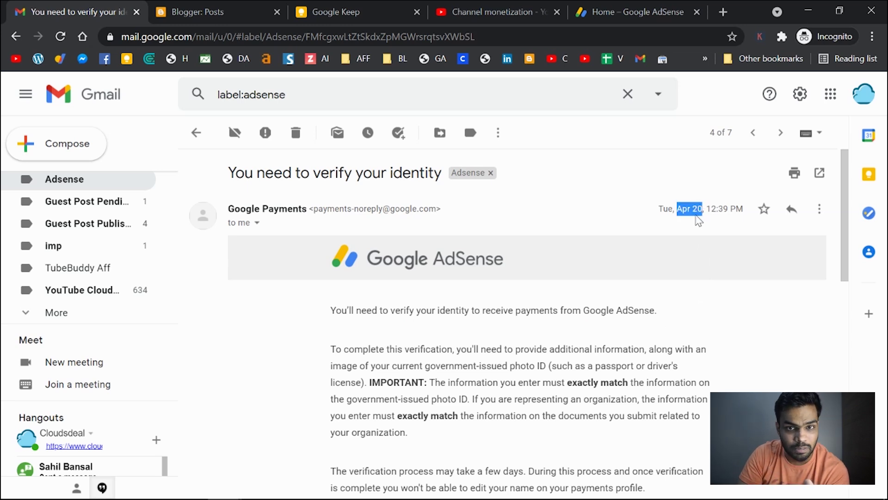
double_click(527, 380)
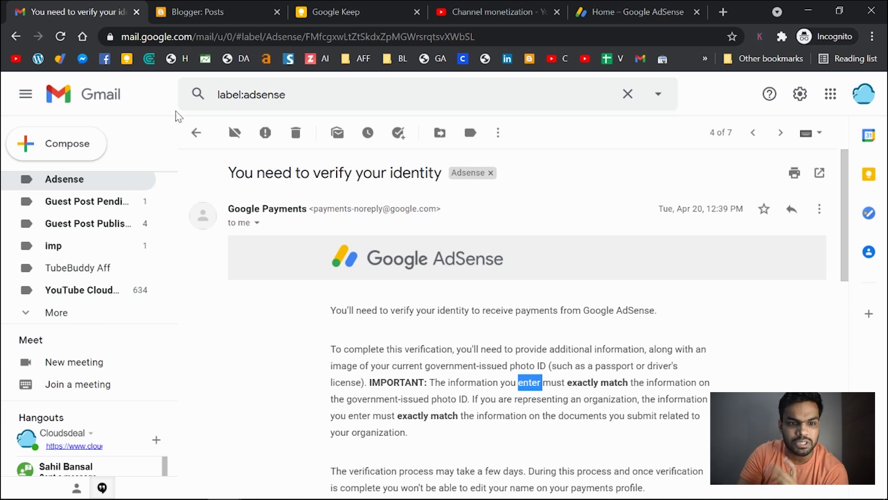
click(196, 133)
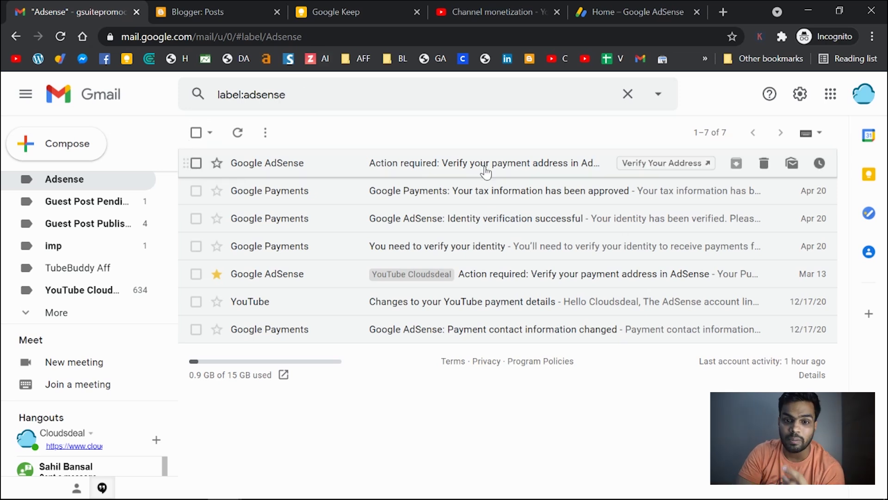
mouse_move(868, 489)
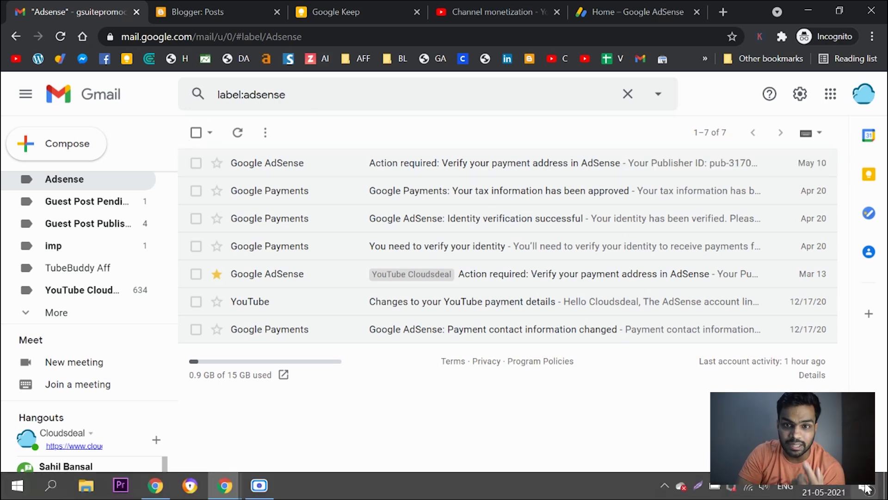
Open the newest AdSense verification email and note the PIN mailer date, May 10, 2021
click(431, 166)
scroll(610, 353, down, 3)
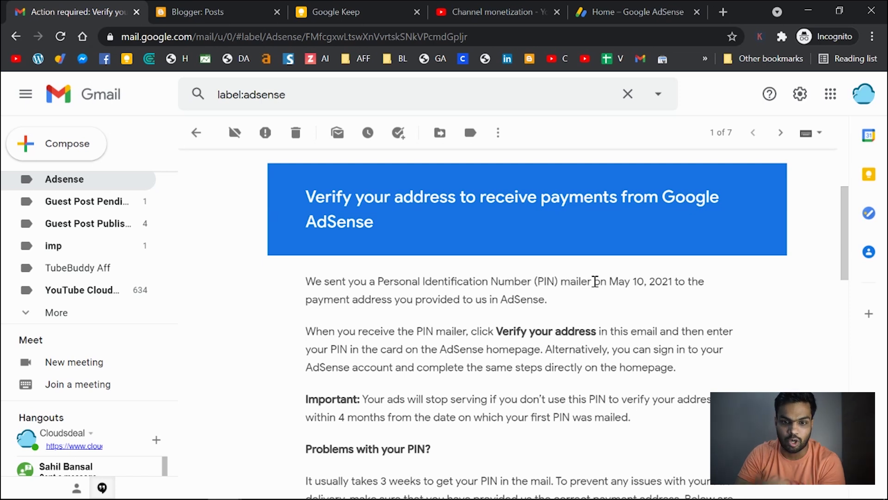
drag(463, 281, 680, 285)
click(644, 307)
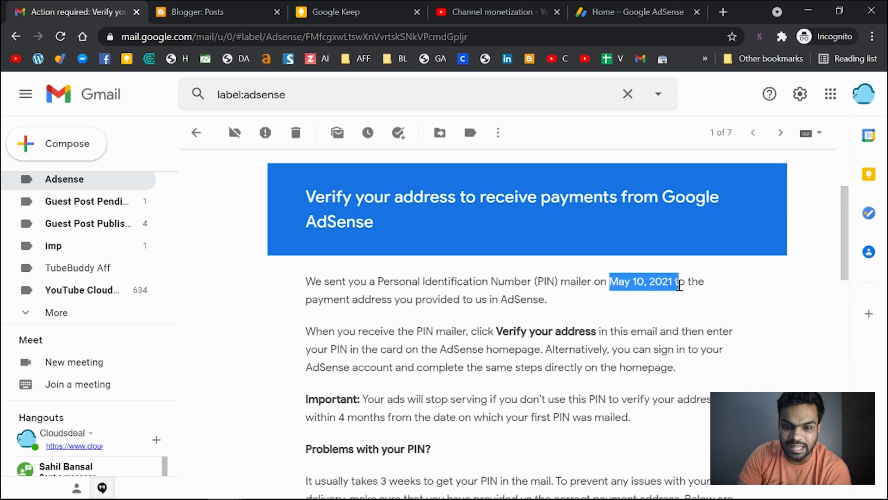
click(501, 296)
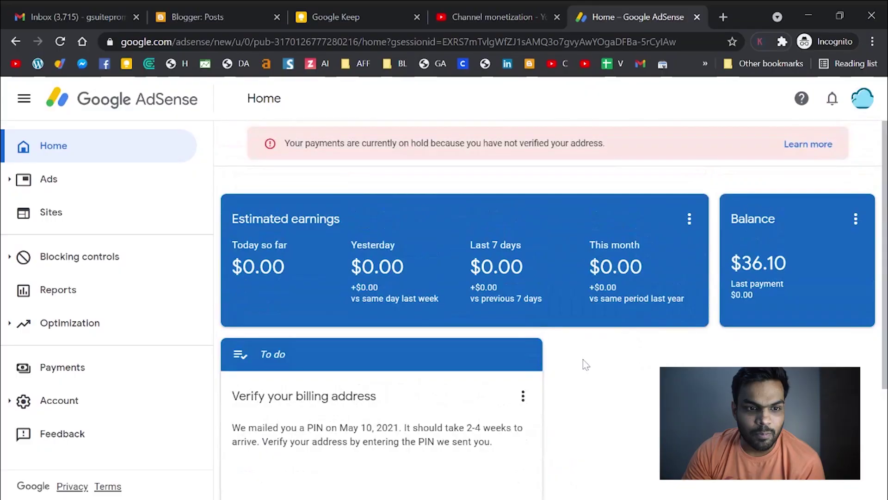
Review the payment-hold warning, then choose Verify on the 'Verify your billing address' to-do card
drag(284, 143, 604, 143)
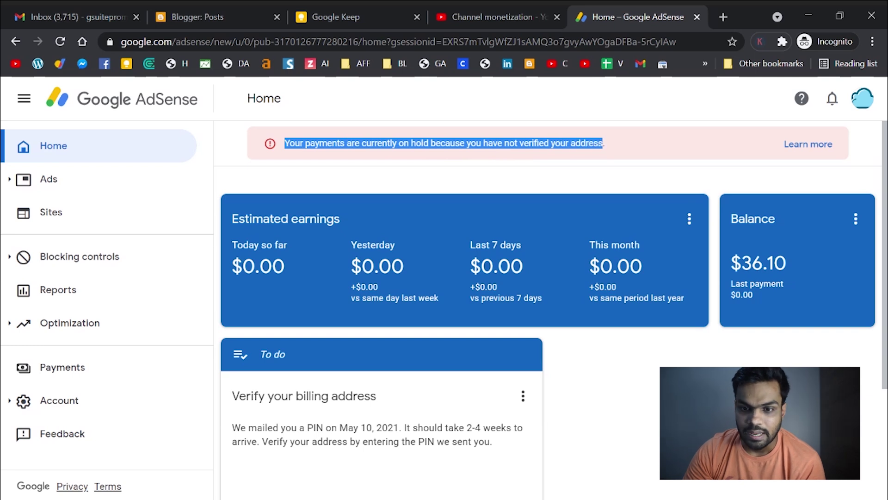
click(600, 165)
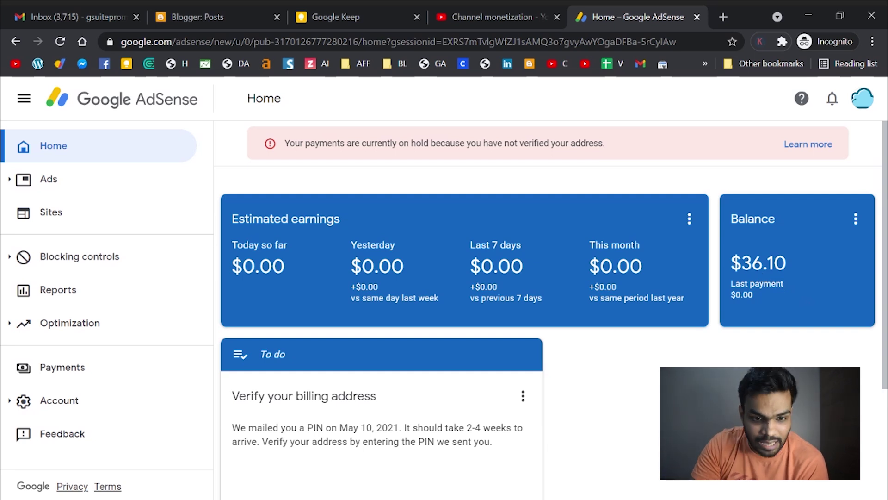
scroll(505, 341, down, 3)
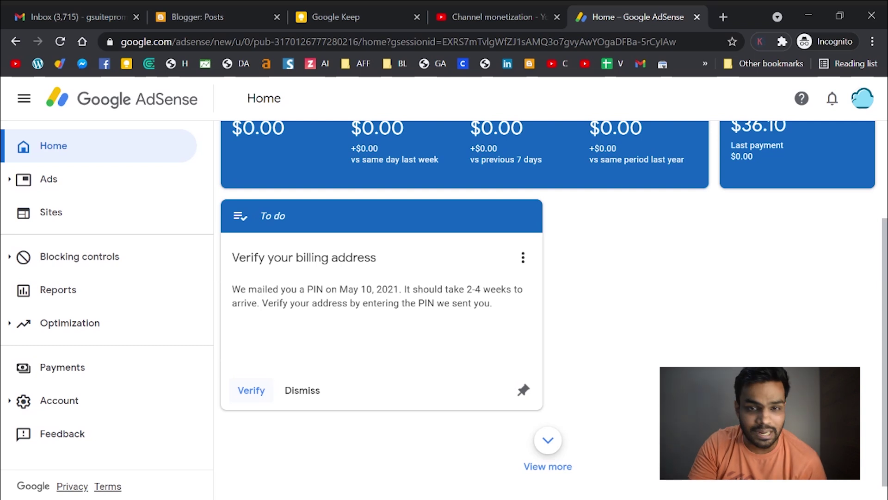
click(251, 393)
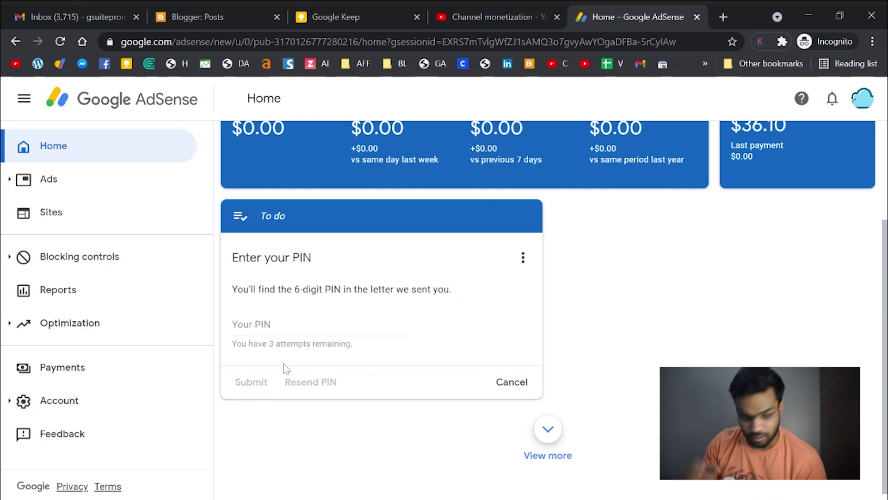
Enter the mailed six-digit PIN, submit it, and reload the AdSense home page
click(277, 323)
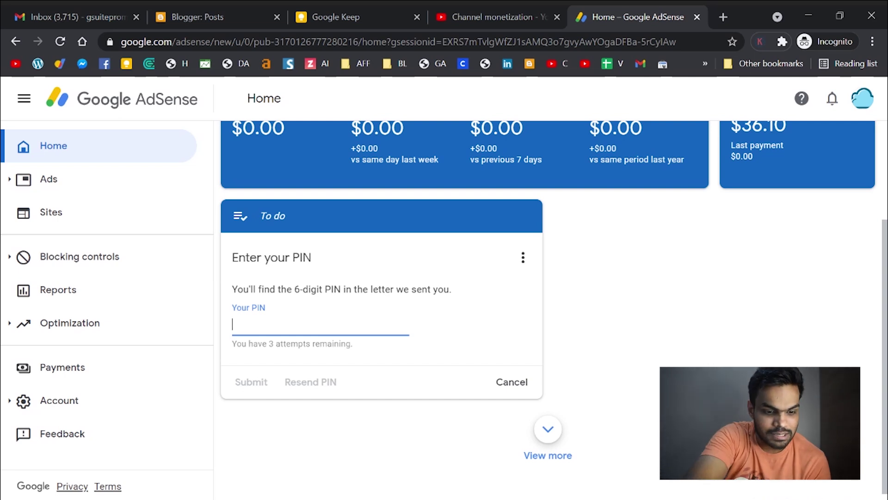
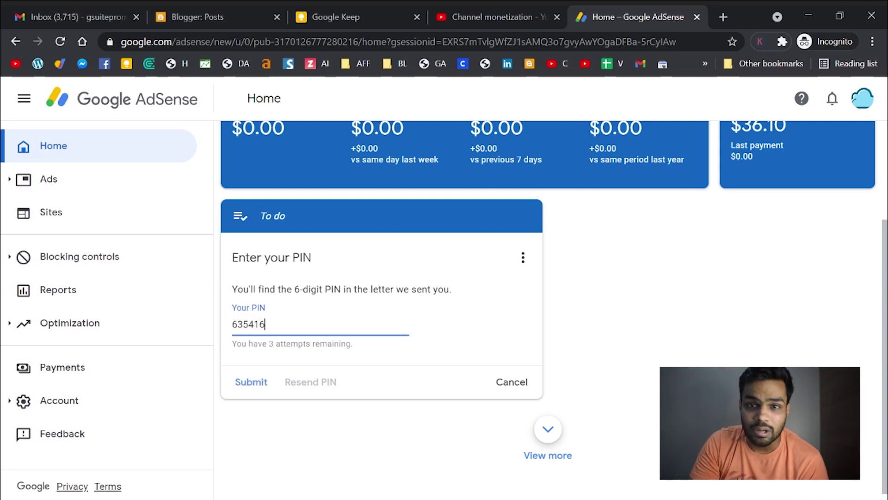
click(259, 387)
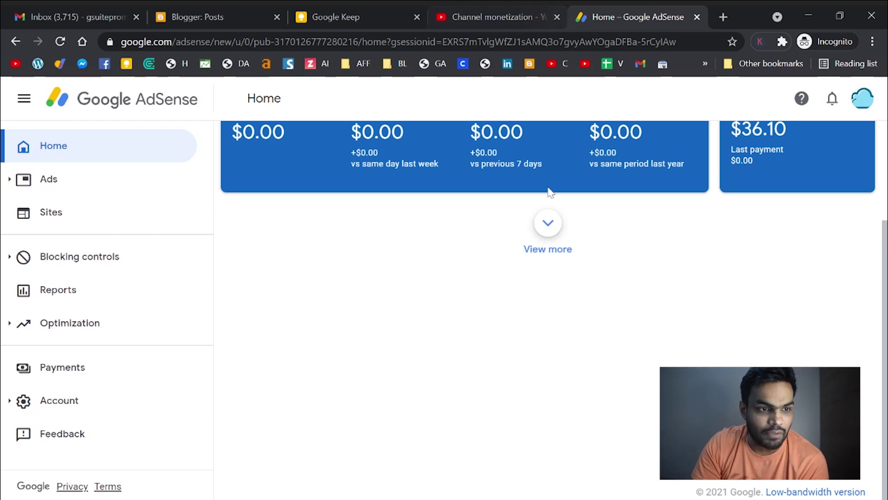
scroll(582, 122, up, 3)
click(59, 41)
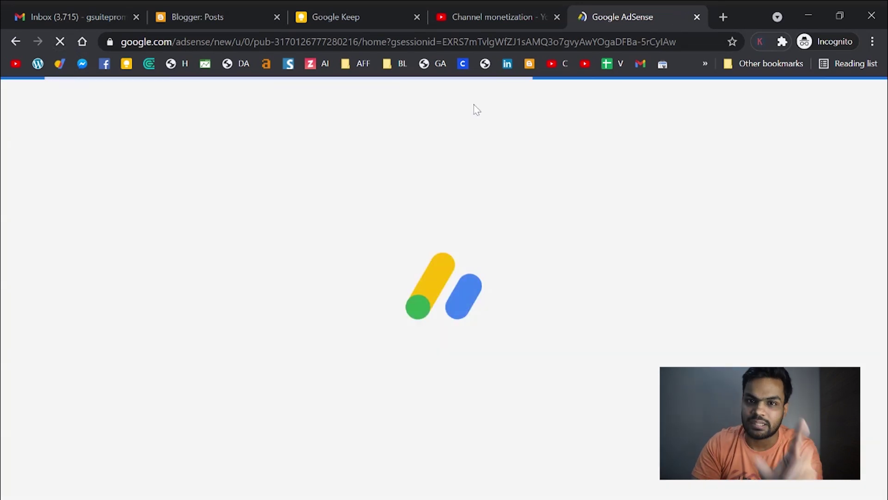